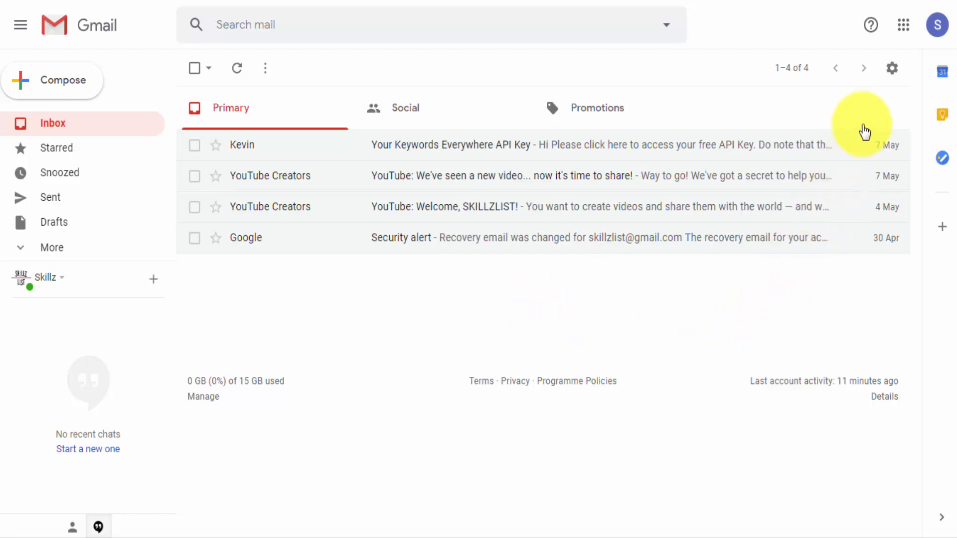
# Open the mail settings and examine the General options, including the default text style and signature sections
pyautogui.click(893, 69)
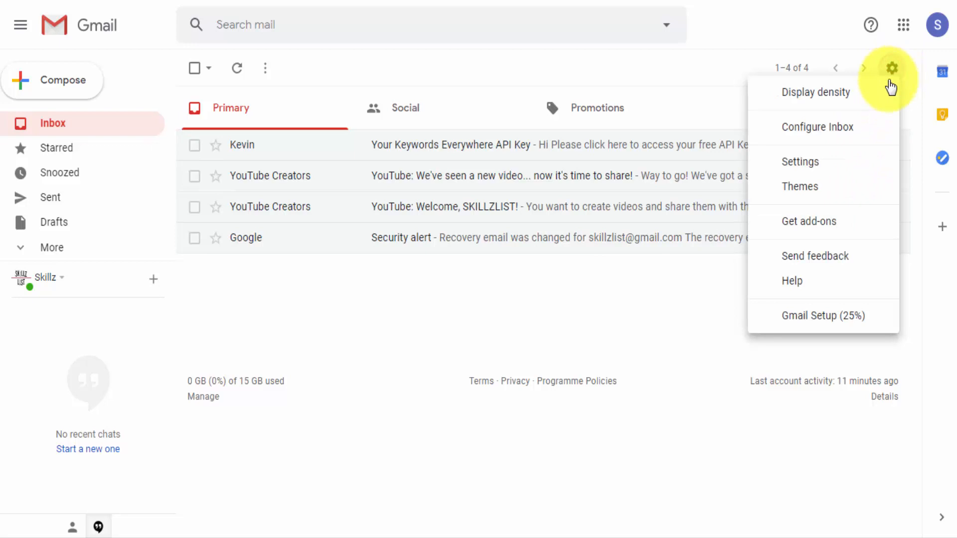
pyautogui.click(802, 162)
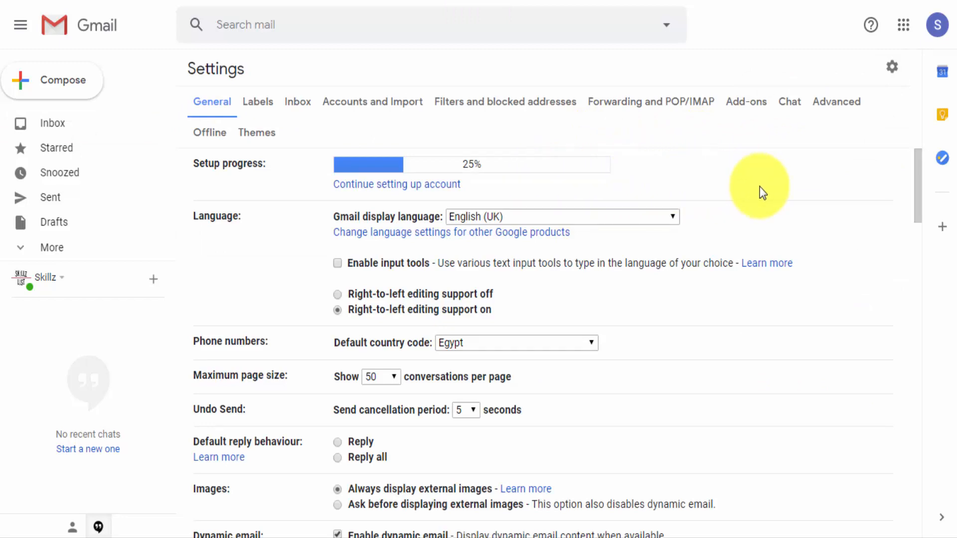
pyautogui.scroll(-3, 762, 191)
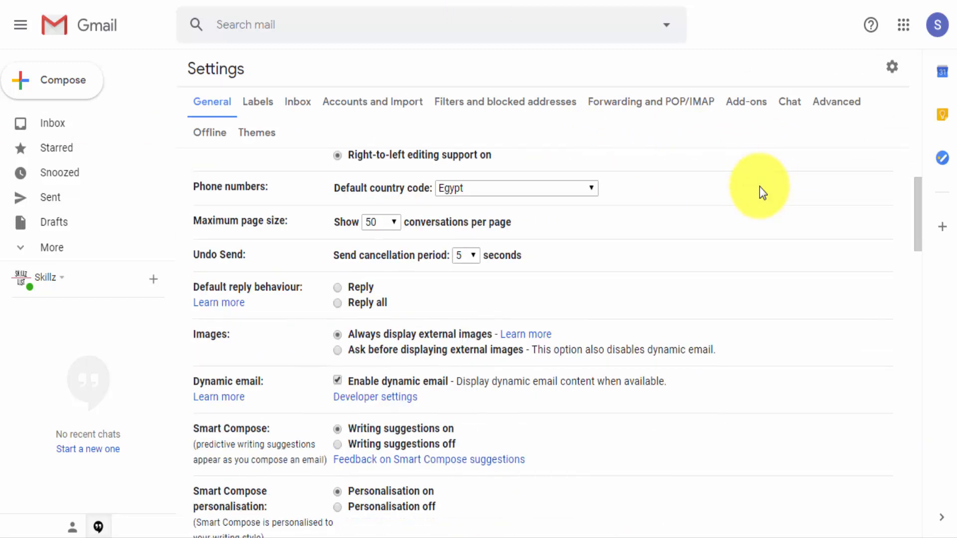
pyautogui.scroll(-2, 759, 190)
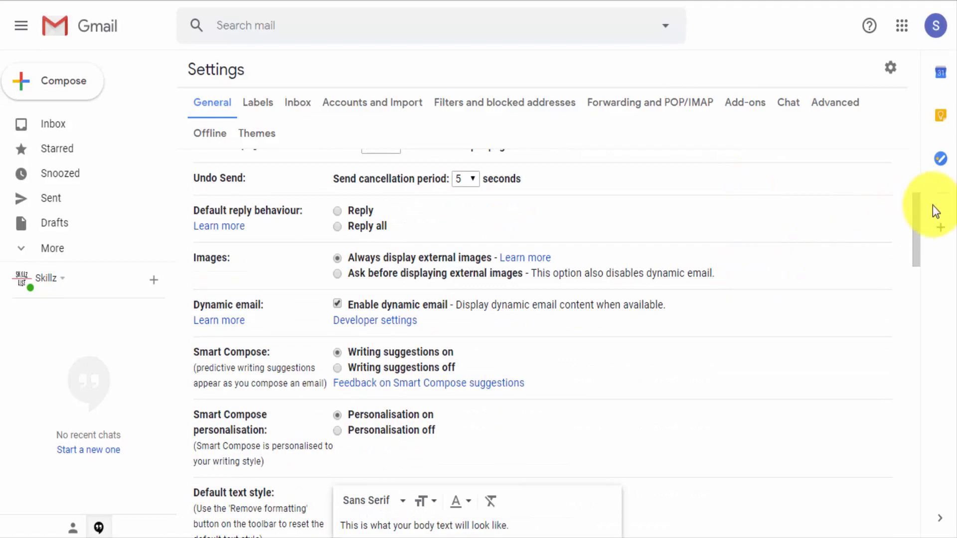
pyautogui.moveTo(917, 216); pyautogui.dragTo(918, 254)
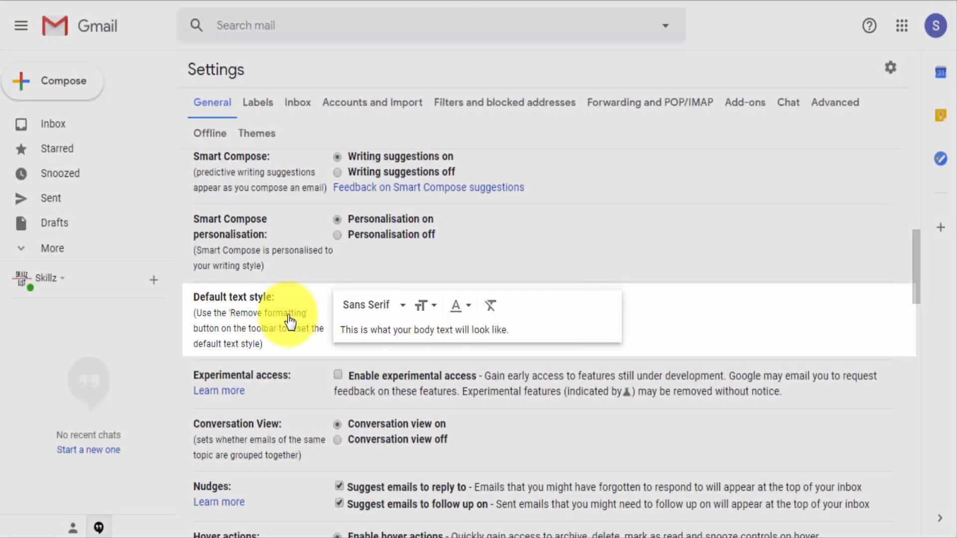
pyautogui.scroll(-10, 280, 314)
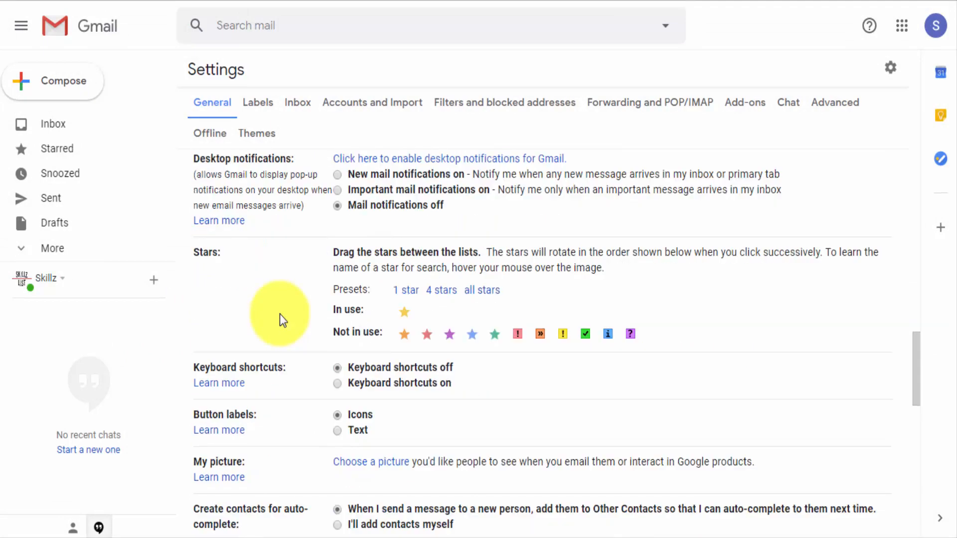
pyautogui.scroll(-5, 280, 314)
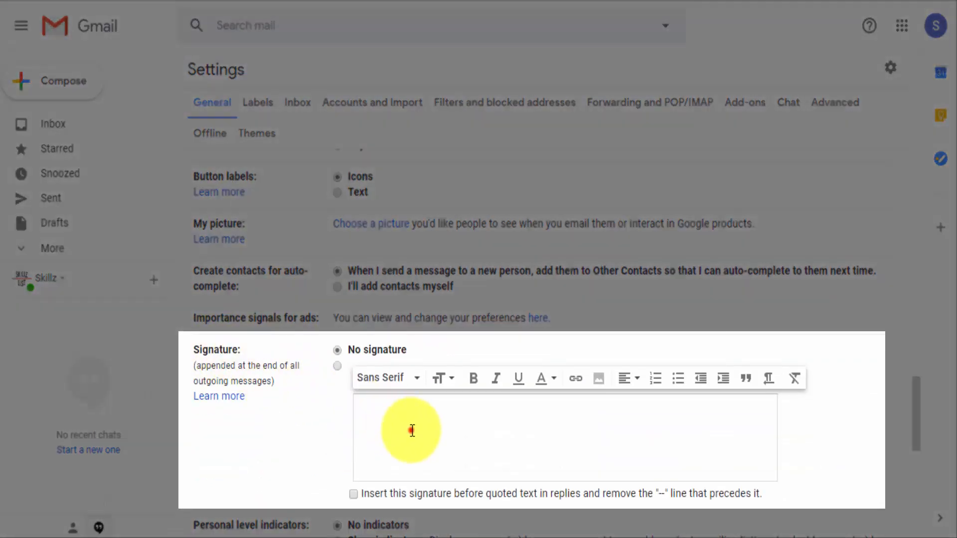
pyautogui.click(411, 430)
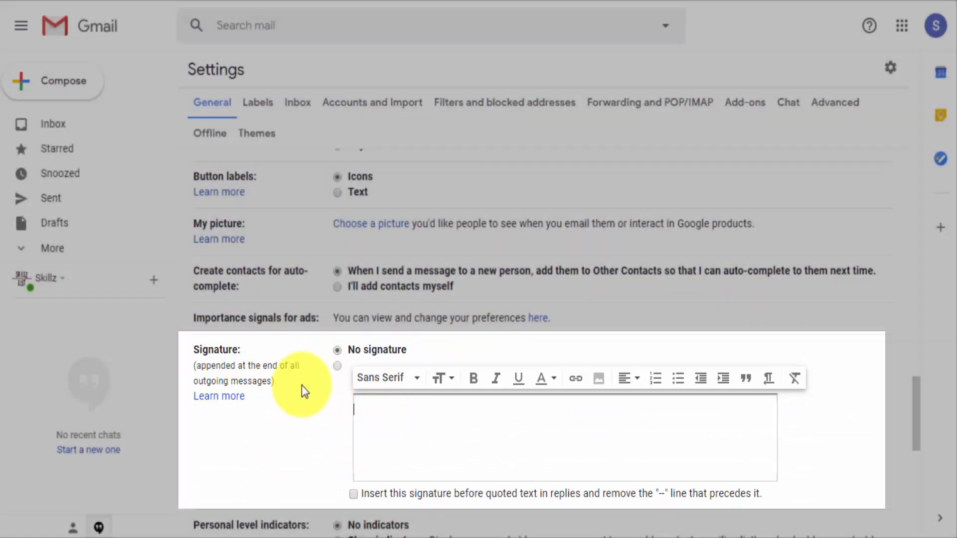
pyautogui.scroll(-9, 295, 383)
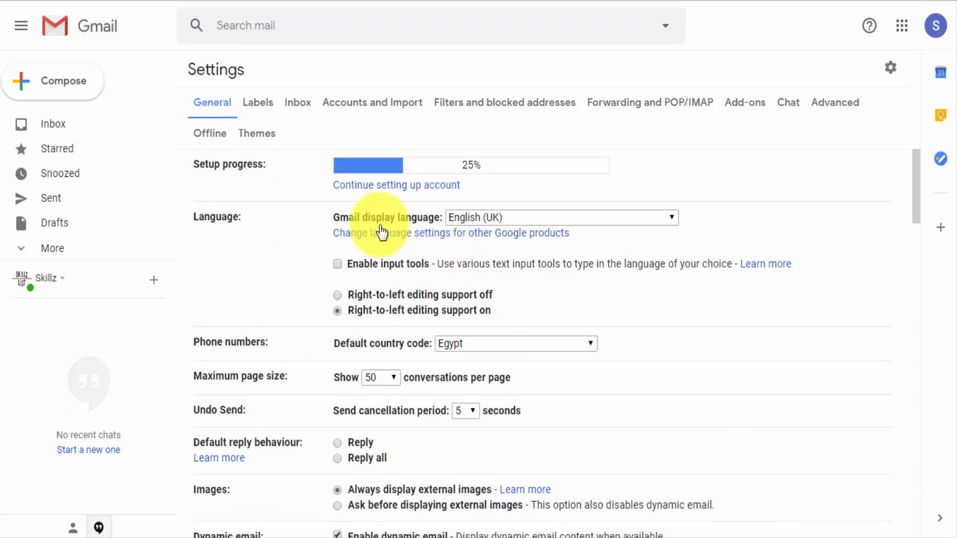
# Set the Undo Send cancellation period to 30 seconds in the General settings and save the changes
pyautogui.click(208, 105)
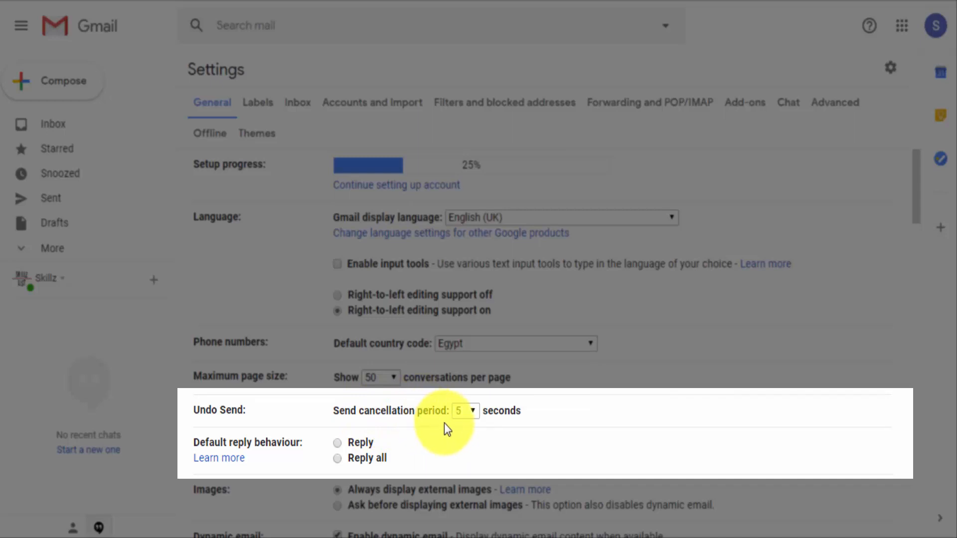
pyautogui.click(471, 411)
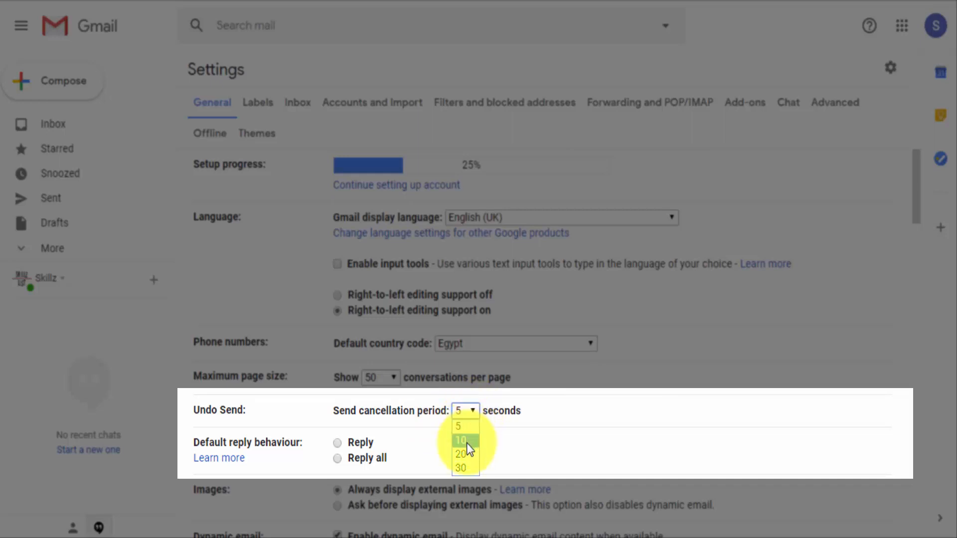
pyautogui.click(465, 470)
pyautogui.scroll(-2, 498, 379)
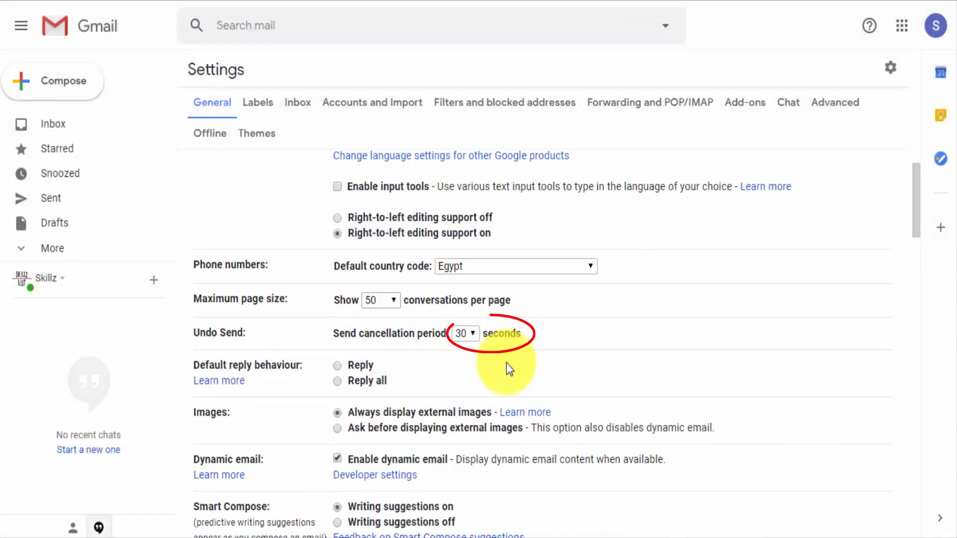
pyautogui.click(506, 363)
pyautogui.scroll(-15, 509, 369)
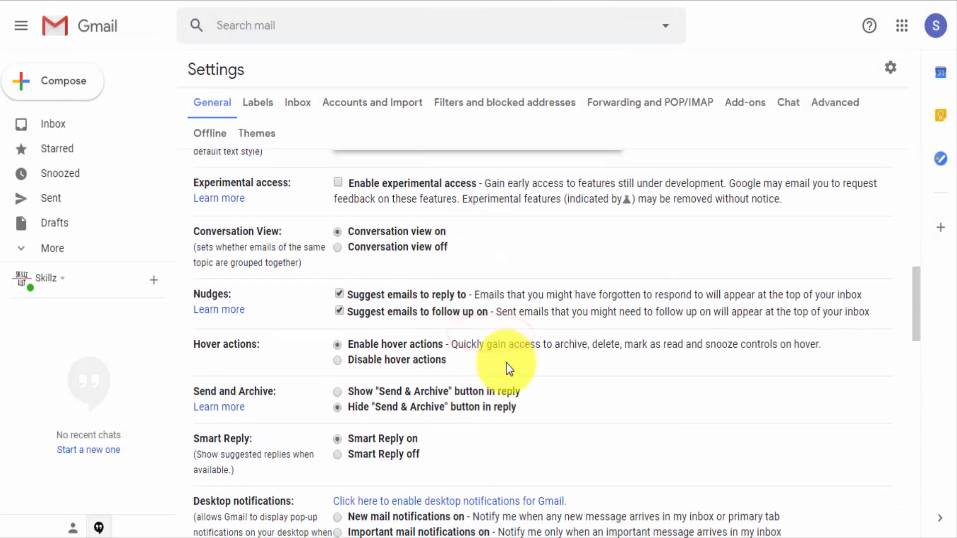
pyautogui.scroll(-1, 509, 369)
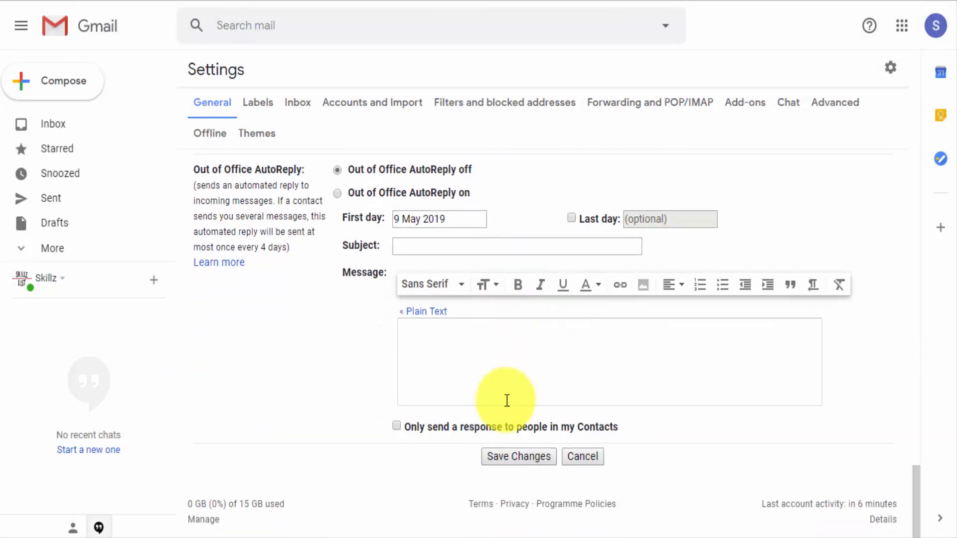
pyautogui.click(503, 454)
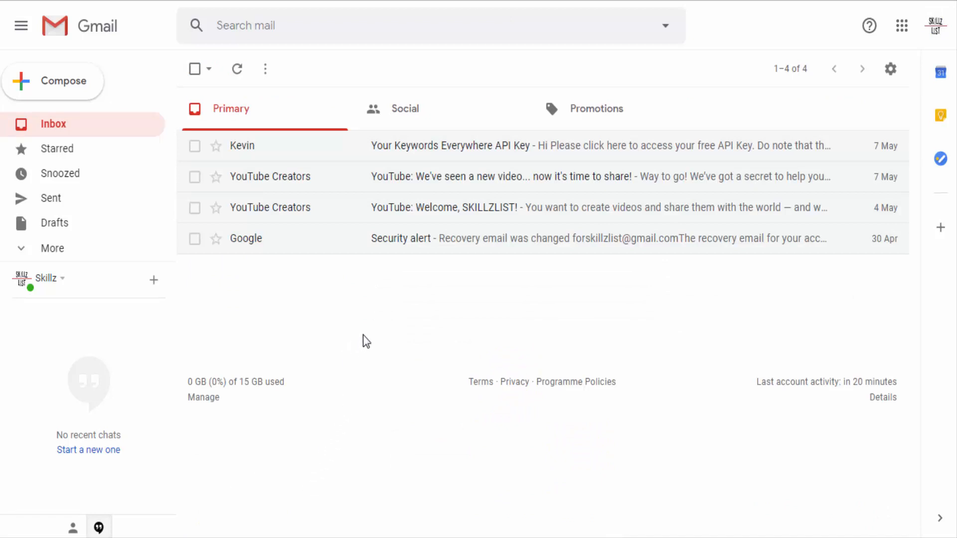
# Compose a new email to the account's own address with the subject "Sample" and the body "Sample Email"
pyautogui.click(59, 81)
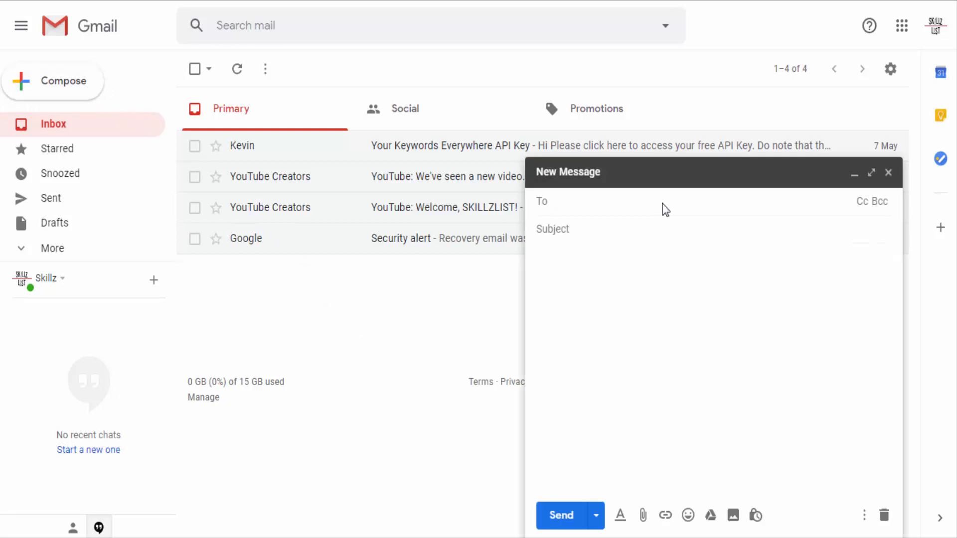
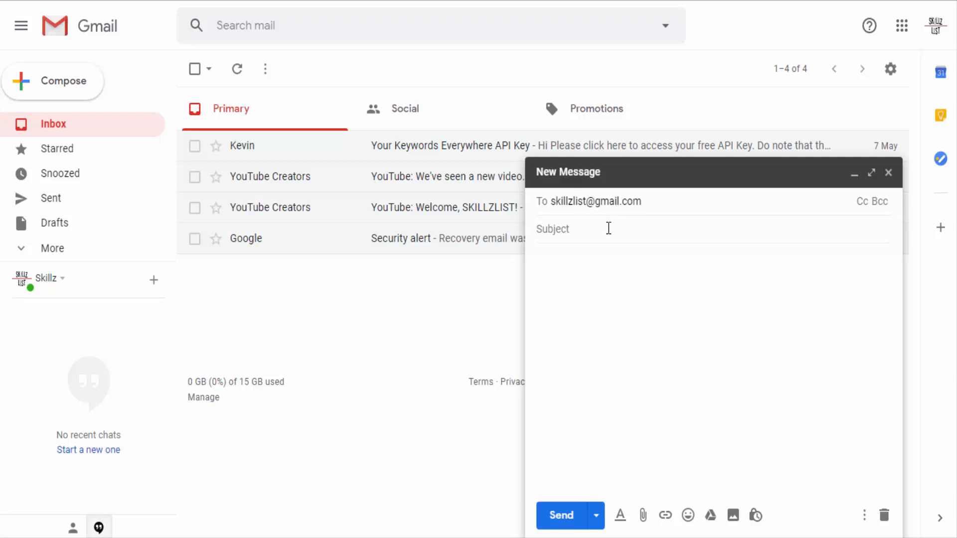
pyautogui.click(609, 229)
pyautogui.write('Sample')
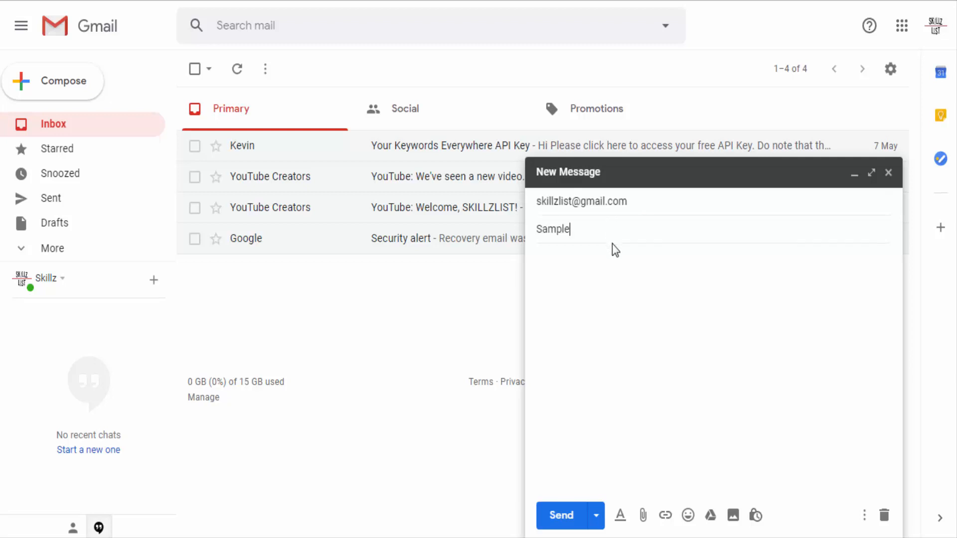
pyautogui.click(615, 276)
pyautogui.write('Sample')
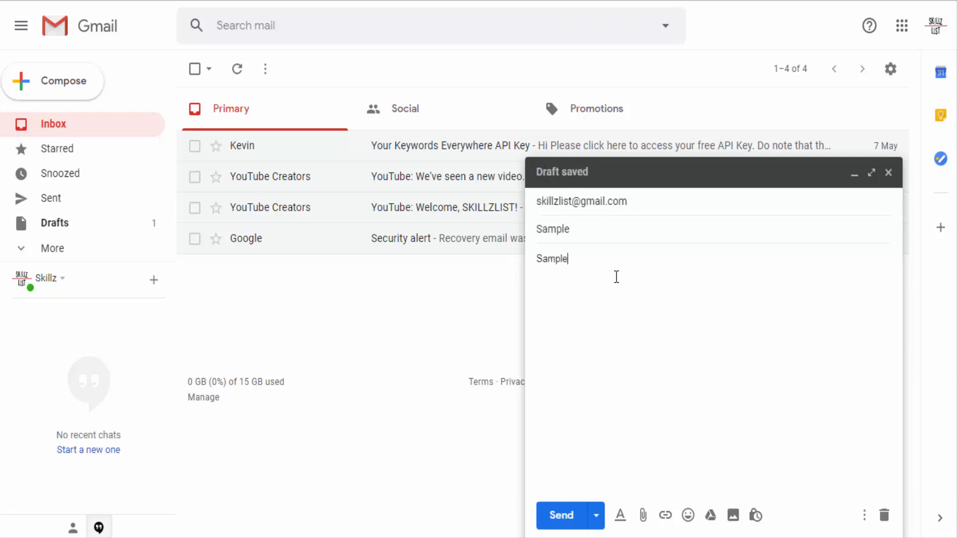
pyautogui.write(' Email')
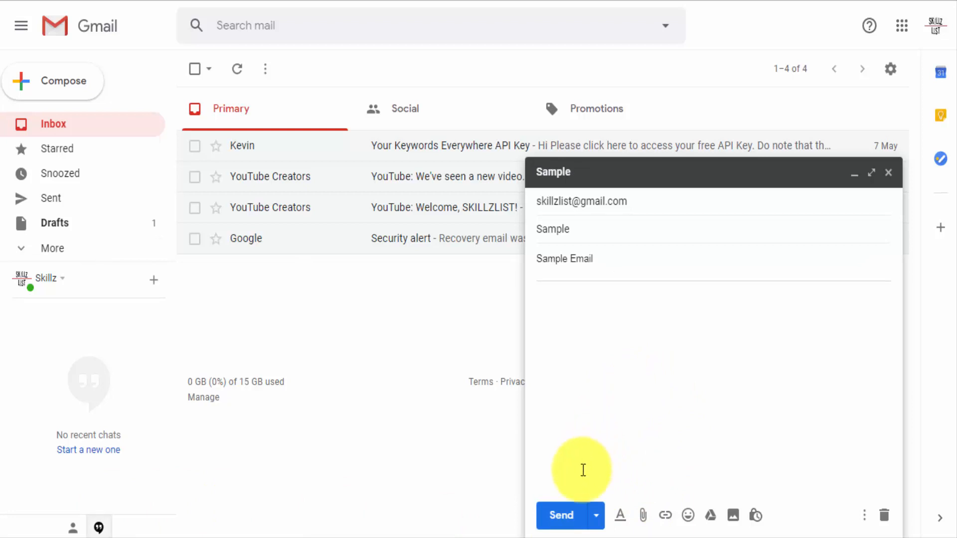
# Send the sample email and undo its sending
pyautogui.click(566, 523)
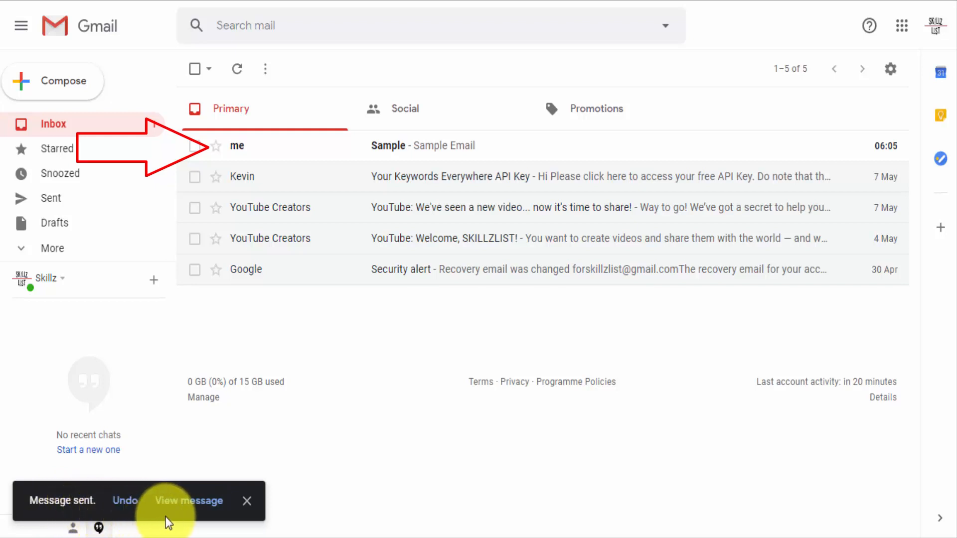
pyautogui.click(126, 502)
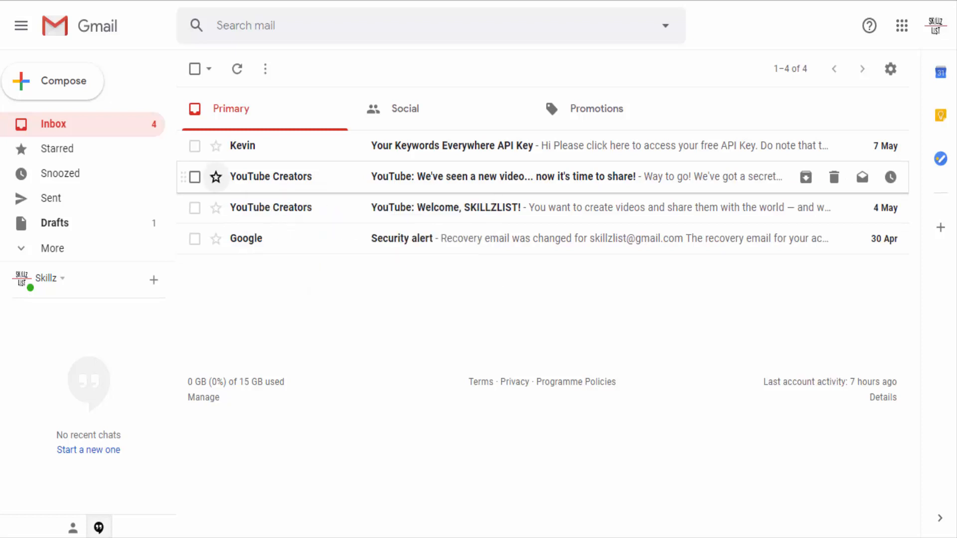
# Star the YouTube Creators message about sharing a new video, and remove the star again
pyautogui.click(216, 176)
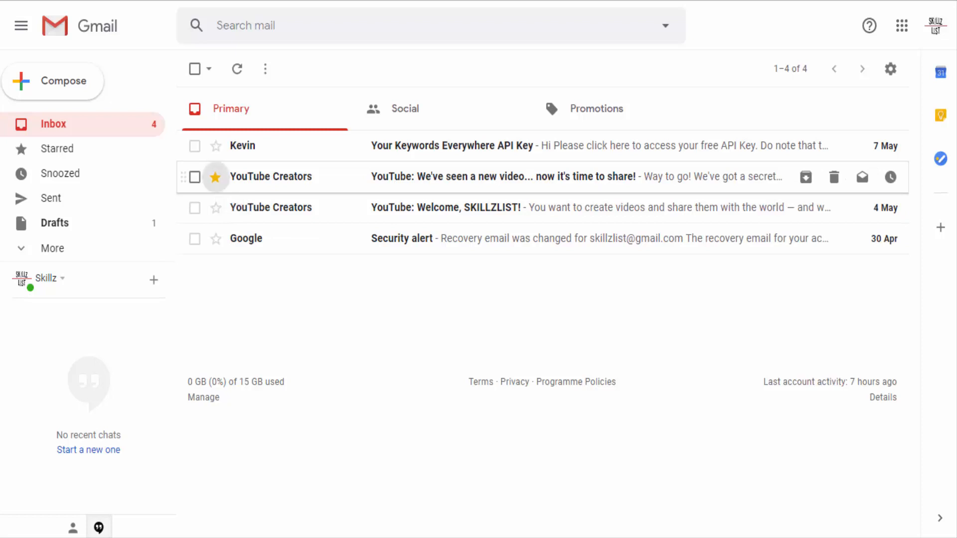
pyautogui.click(216, 177)
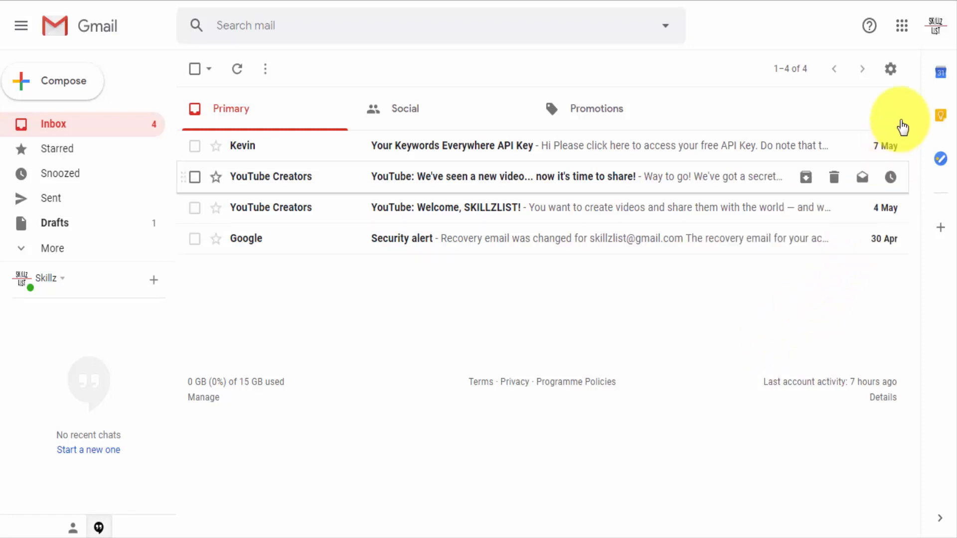
# In the General settings, add the blue star and the purple question mark to the stars in use
pyautogui.click(891, 70)
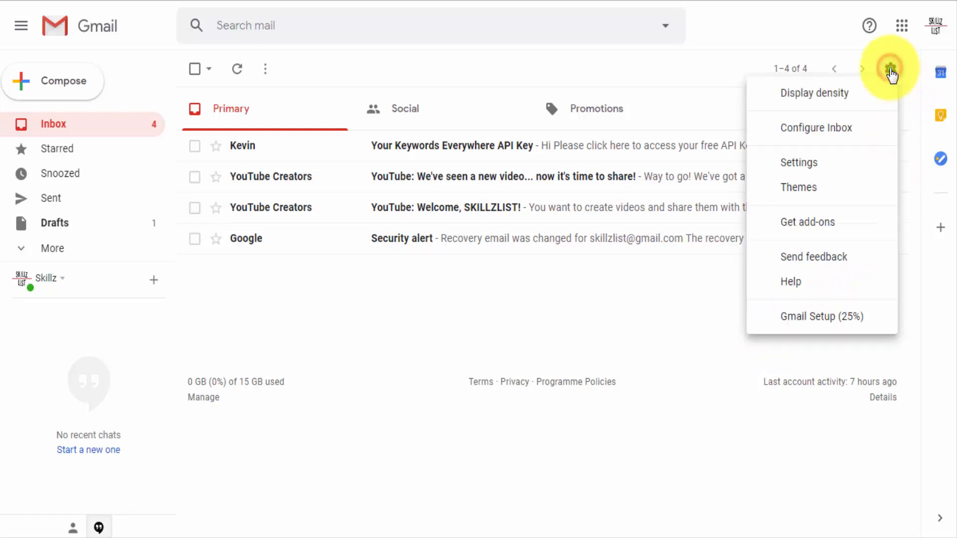
pyautogui.click(806, 164)
pyautogui.scroll(-5, 715, 297)
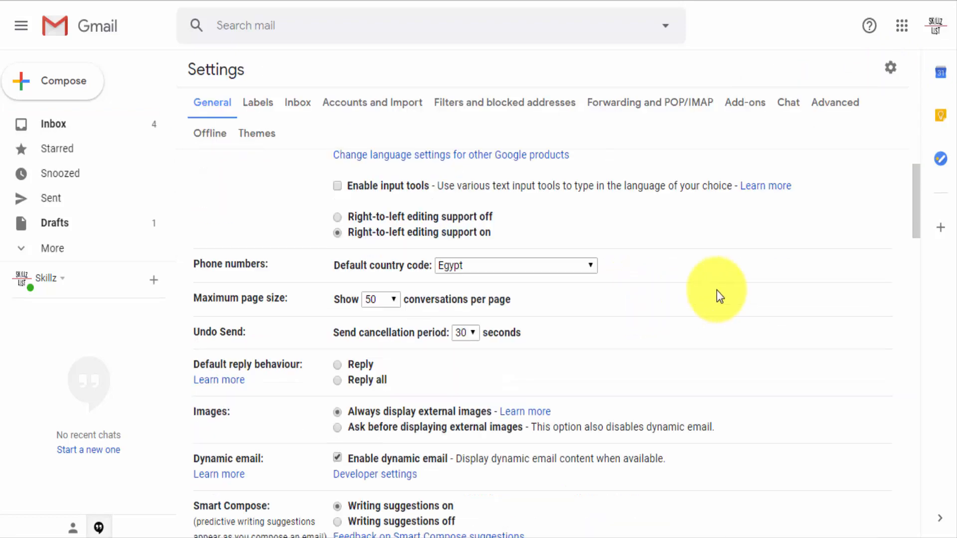
pyautogui.scroll(-12, 719, 296)
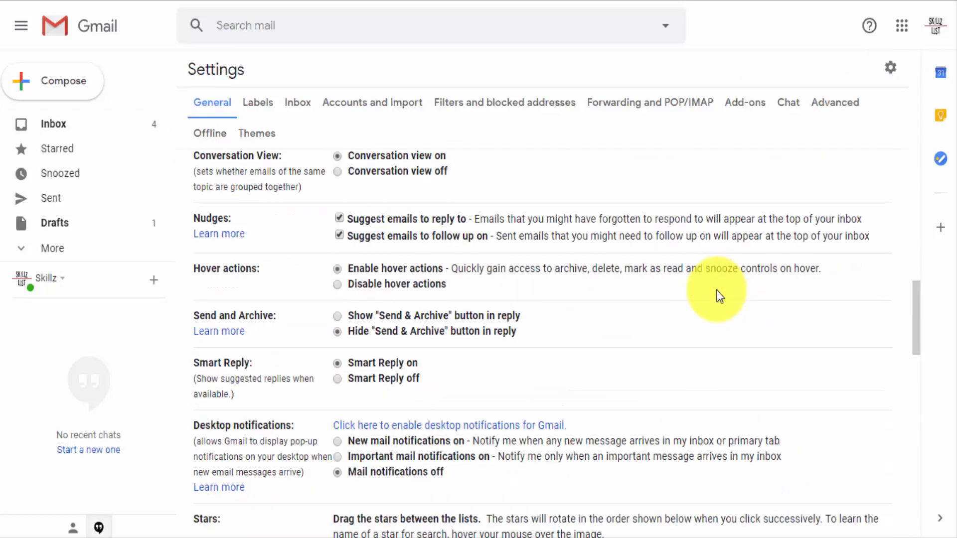
pyautogui.scroll(-3, 717, 290)
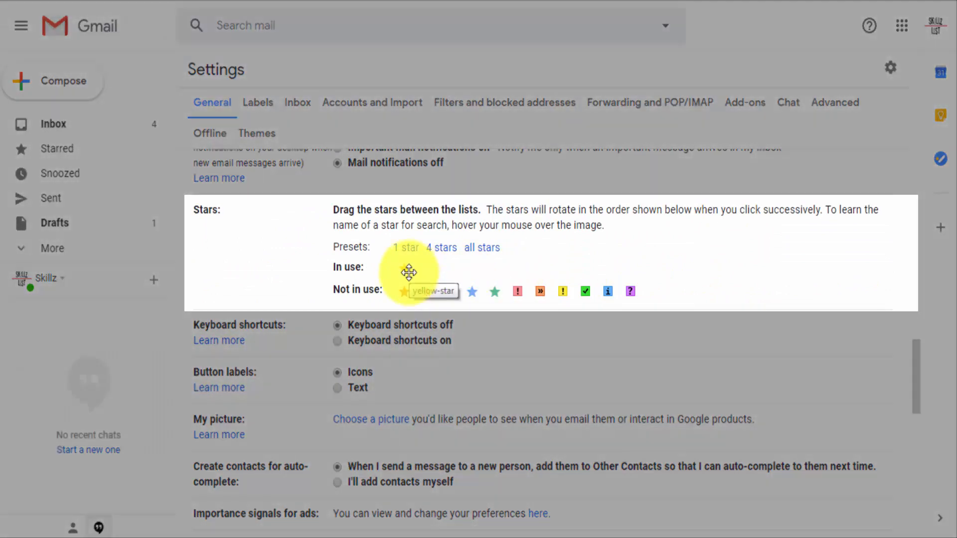
pyautogui.moveTo(409, 273); pyautogui.dragTo(408, 273)
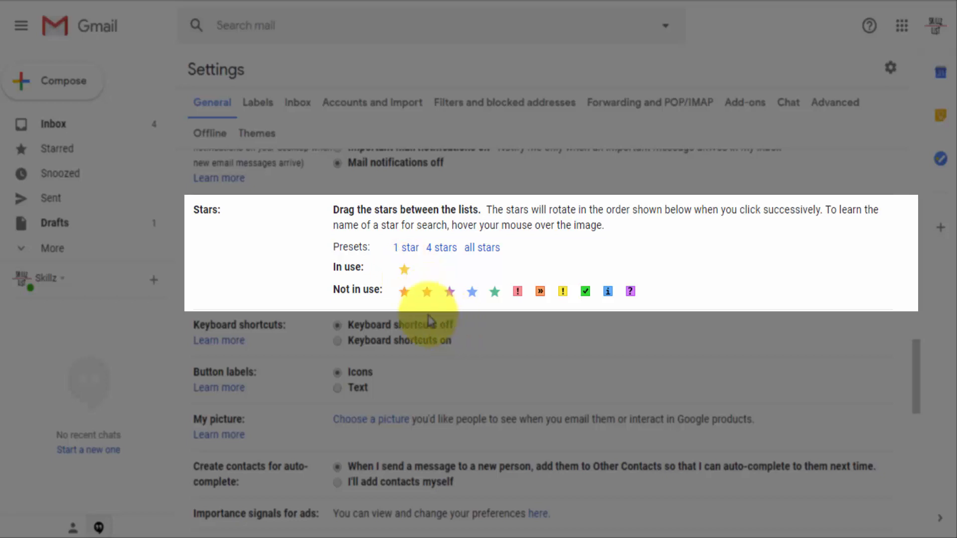
pyautogui.moveTo(407, 302); pyautogui.dragTo(459, 297)
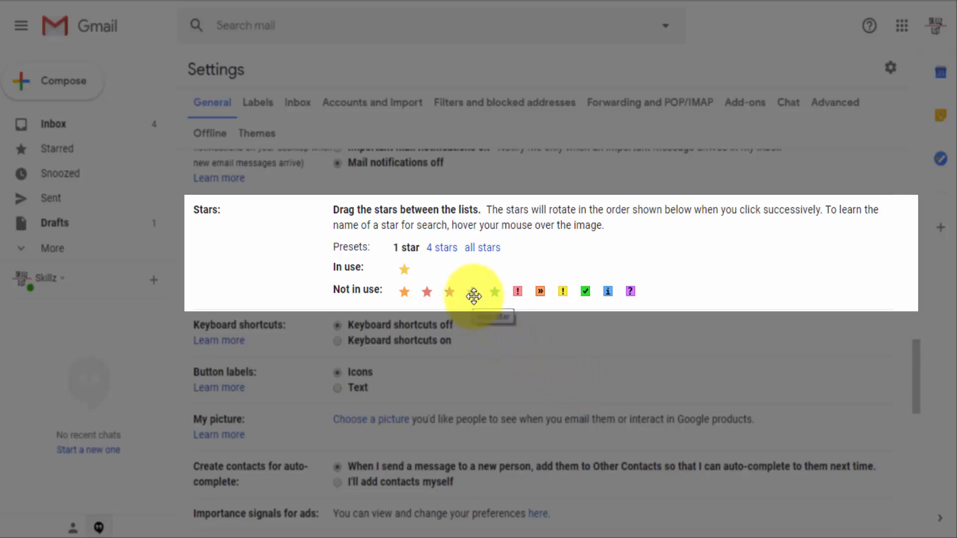
pyautogui.moveTo(474, 293); pyautogui.dragTo(426, 269)
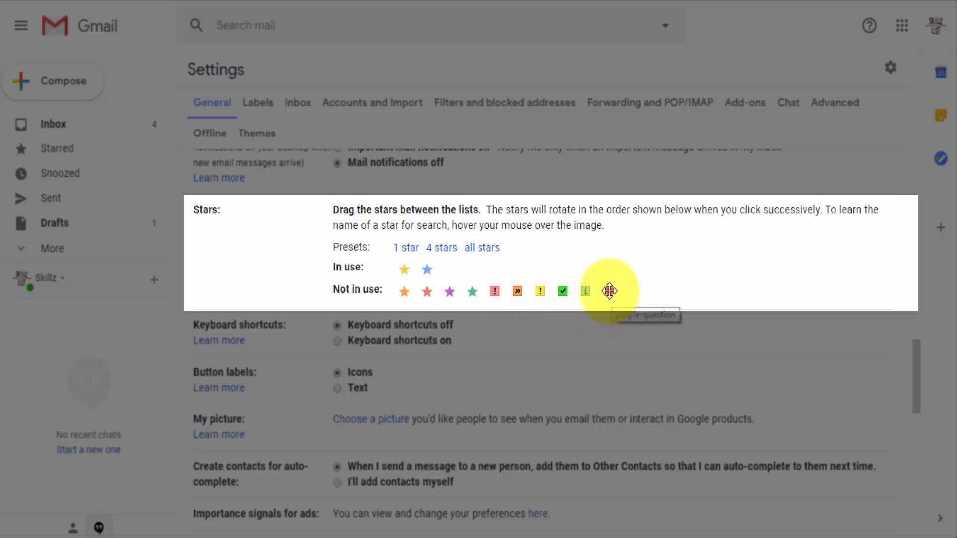
pyautogui.moveTo(609, 292); pyautogui.dragTo(449, 268)
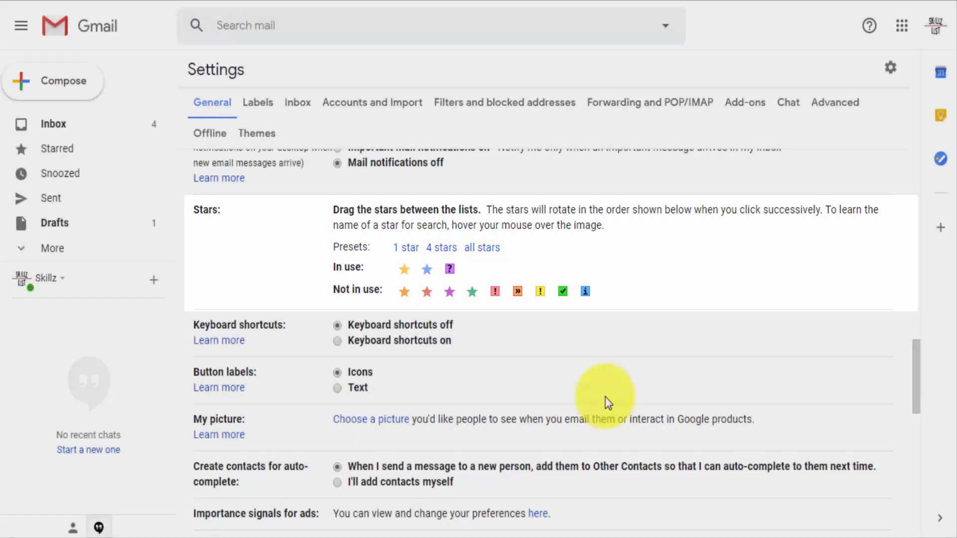
# Save the changes made to the General settings
pyautogui.scroll(-2, 710, 310)
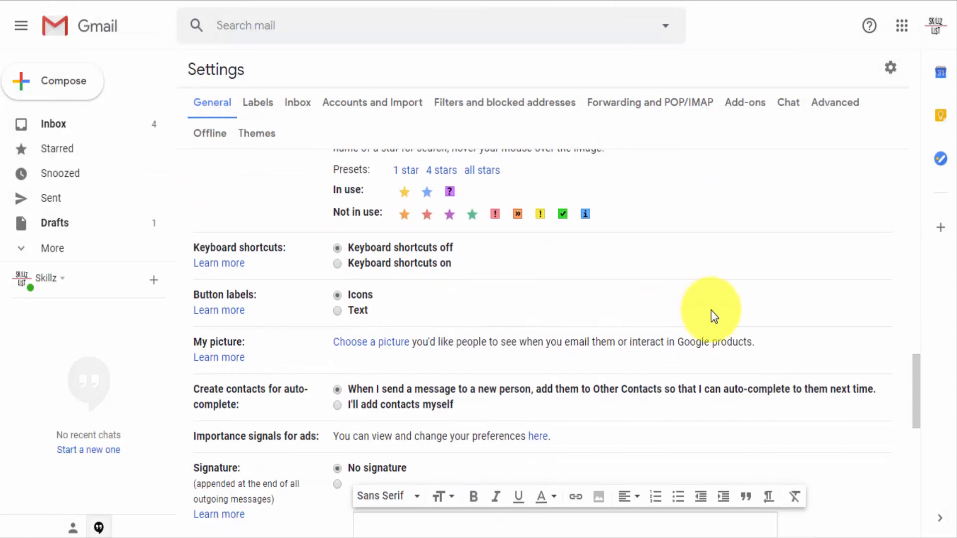
pyautogui.scroll(2, 711, 310)
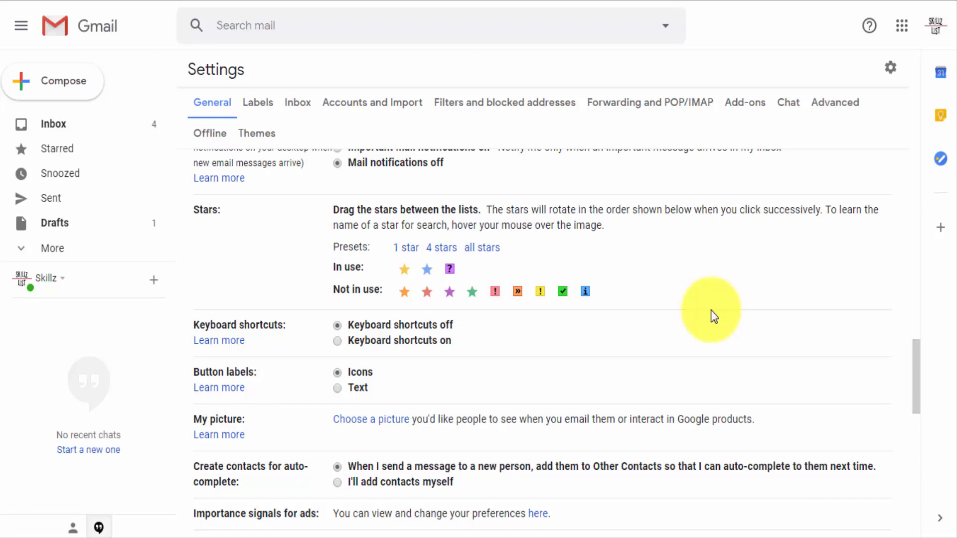
pyautogui.scroll(-15, 711, 310)
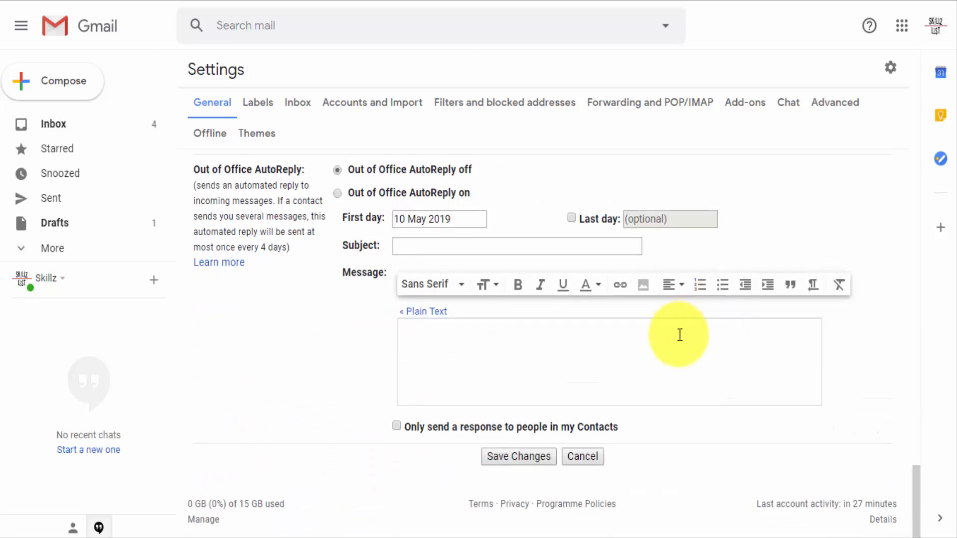
pyautogui.click(523, 456)
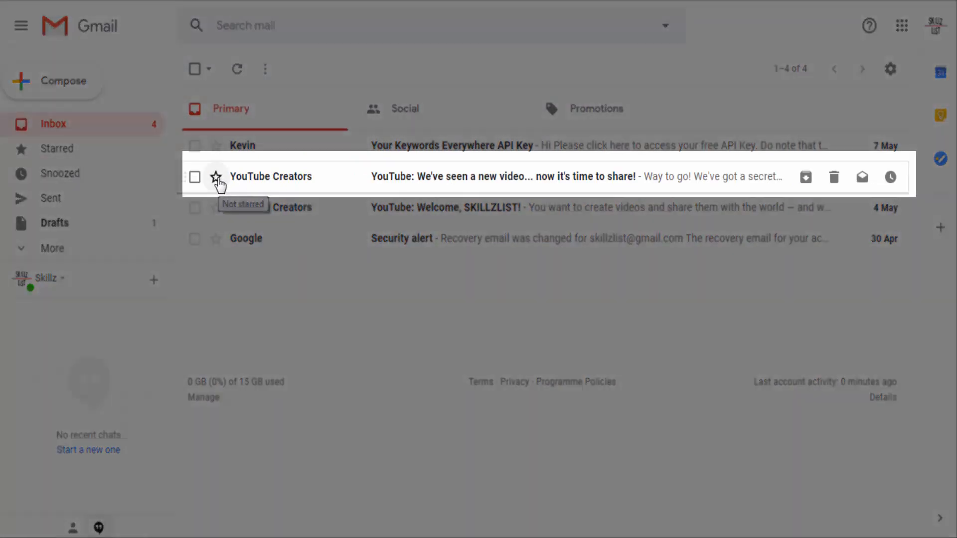
# Cycle the YouTube Creators message about sharing a new video through all the stars in use, back to unstarred
pyautogui.click(217, 179)
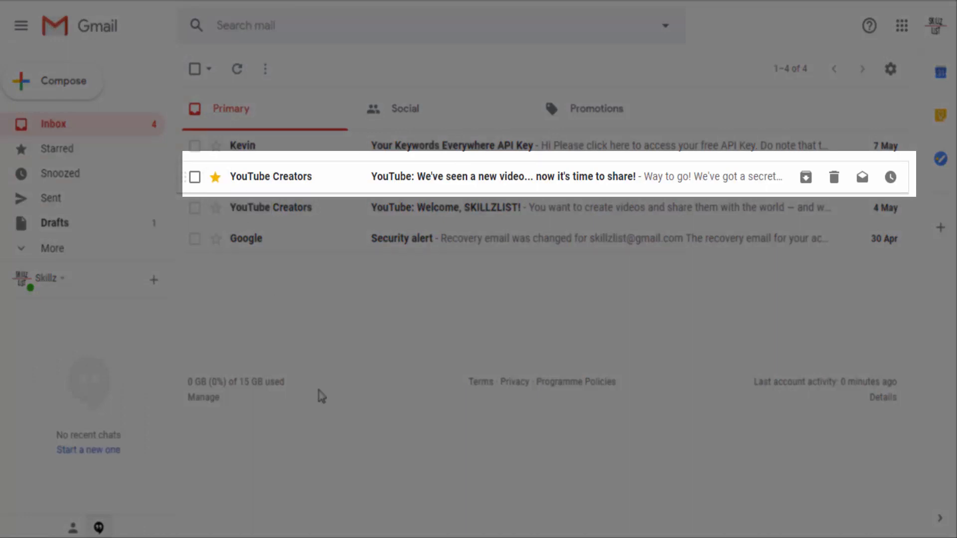
pyautogui.click(215, 184)
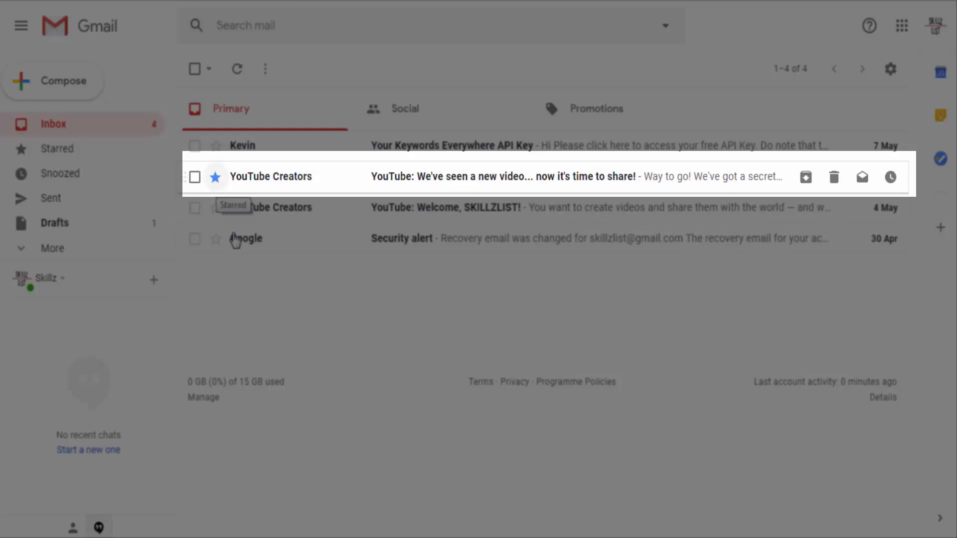
pyautogui.click(216, 178)
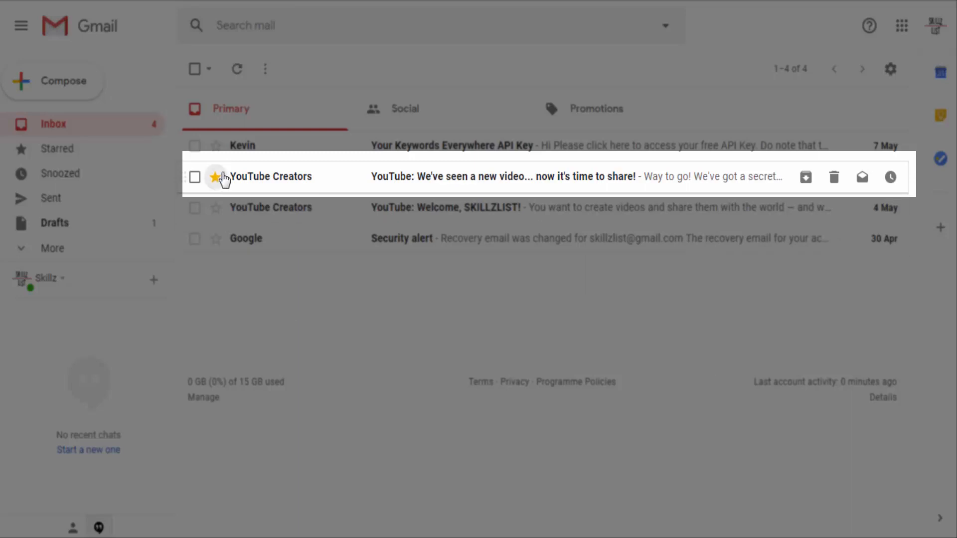
pyautogui.click(216, 178)
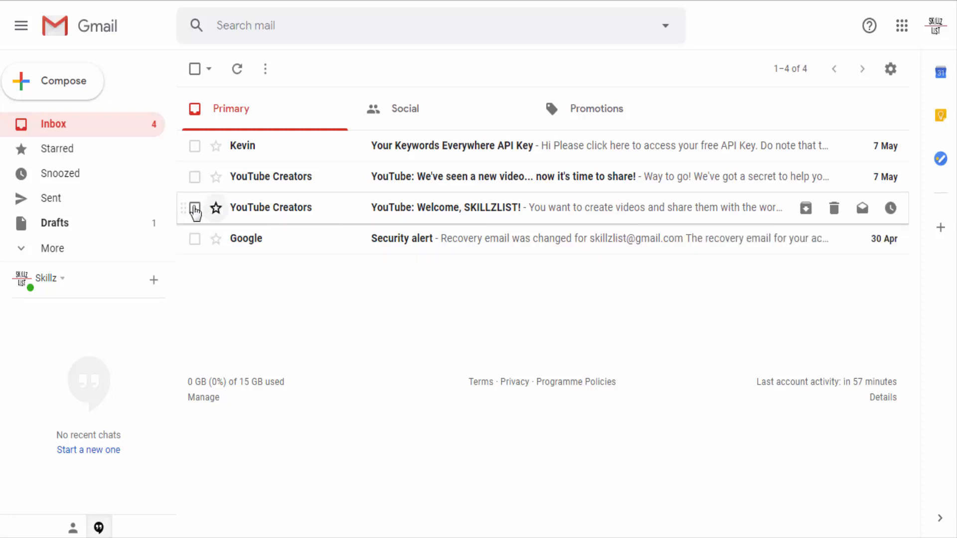
# Select both YouTube Creators messages in the inbox and clear the selection again
pyautogui.click(194, 209)
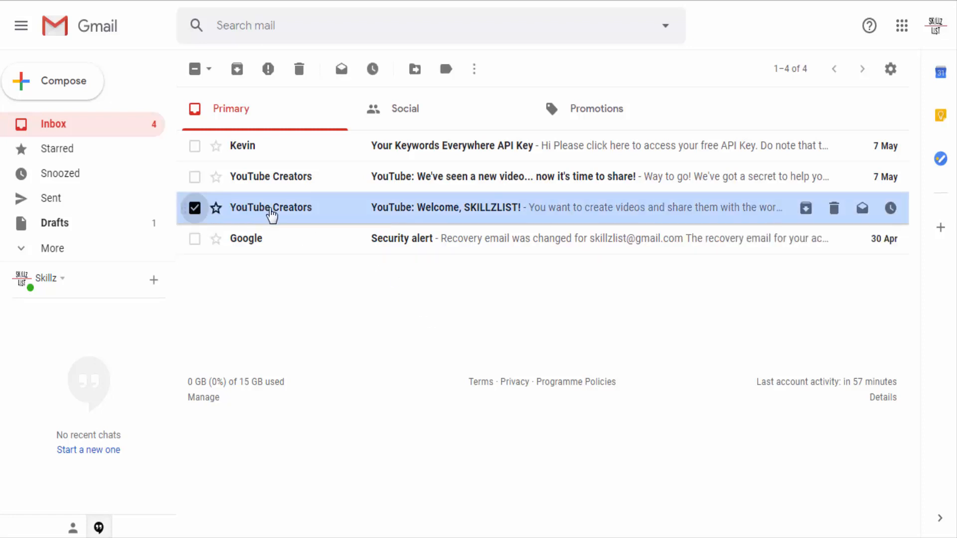
pyautogui.click(195, 181)
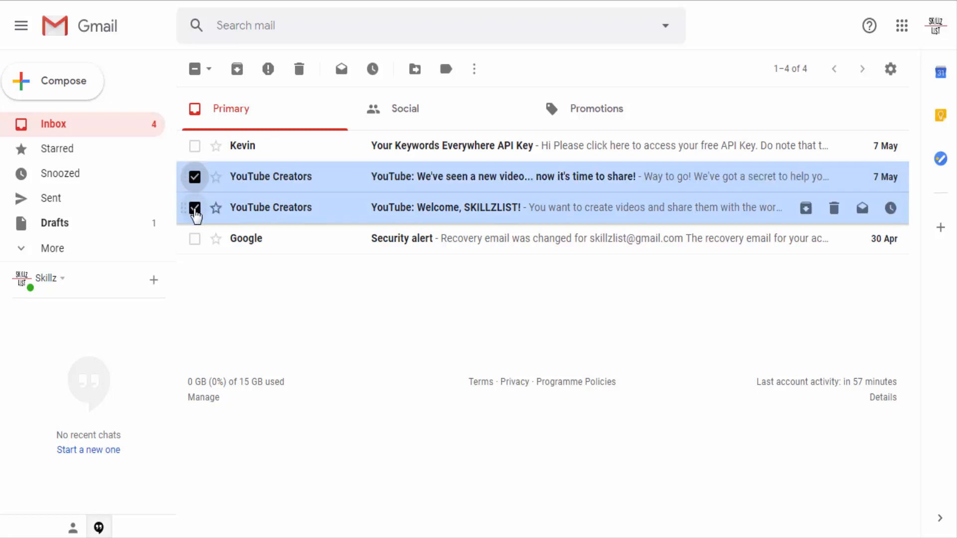
pyautogui.click(194, 210)
pyautogui.click(195, 182)
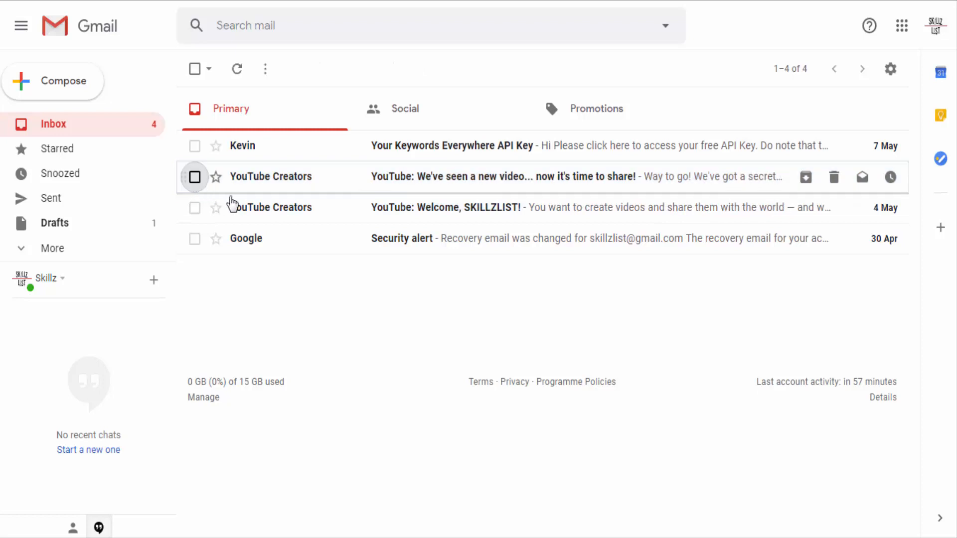
# Open the YouTube Creators message about sharing a new video and start a filter for messages like it
pyautogui.moveTo(258, 210)
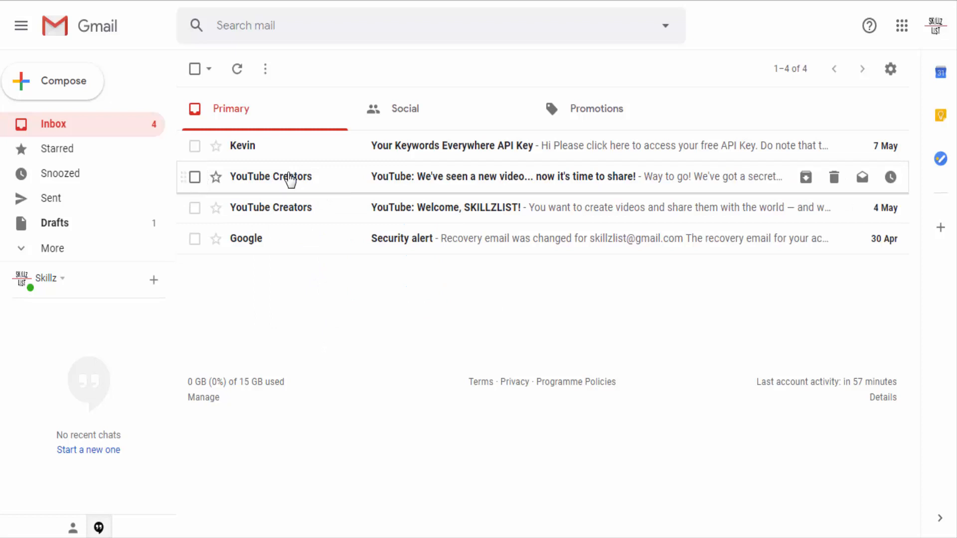
pyautogui.click(290, 179)
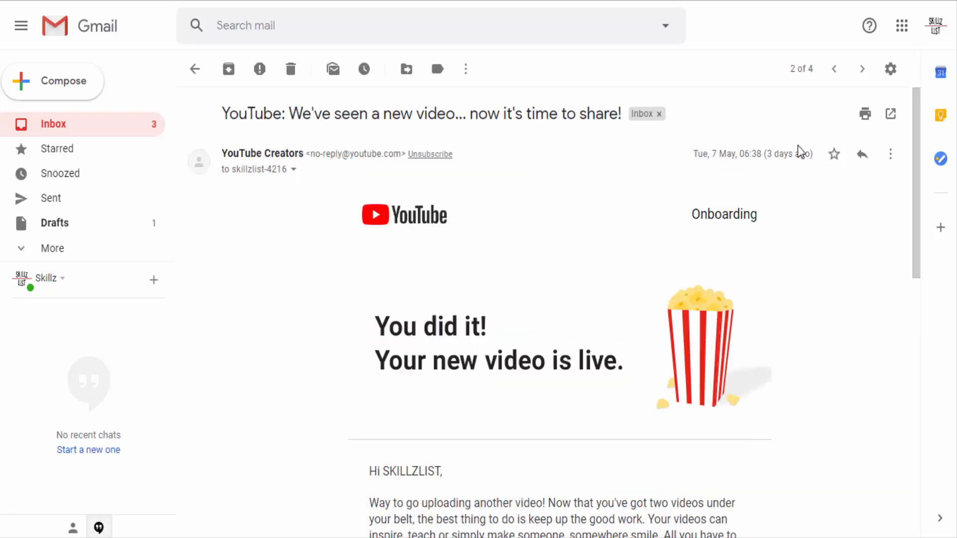
pyautogui.click(892, 155)
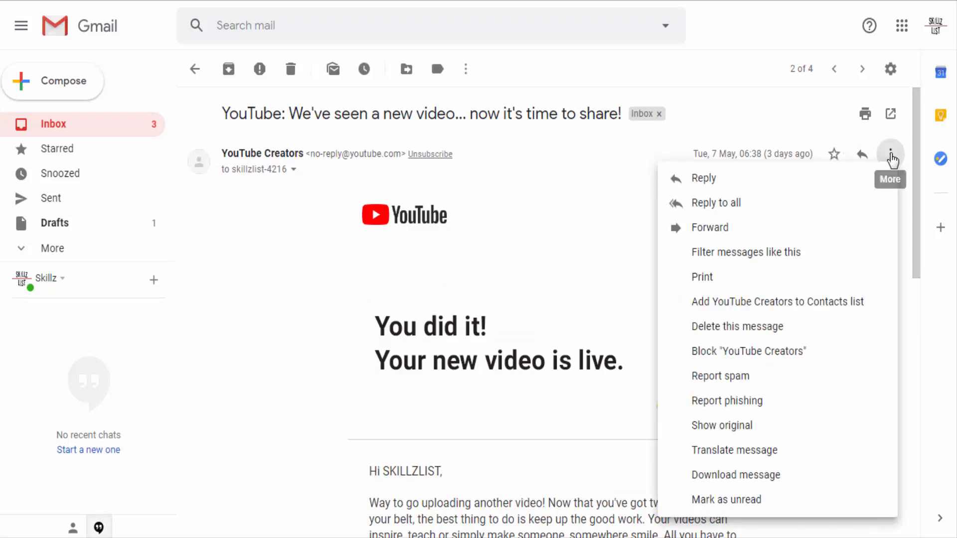
pyautogui.click(775, 254)
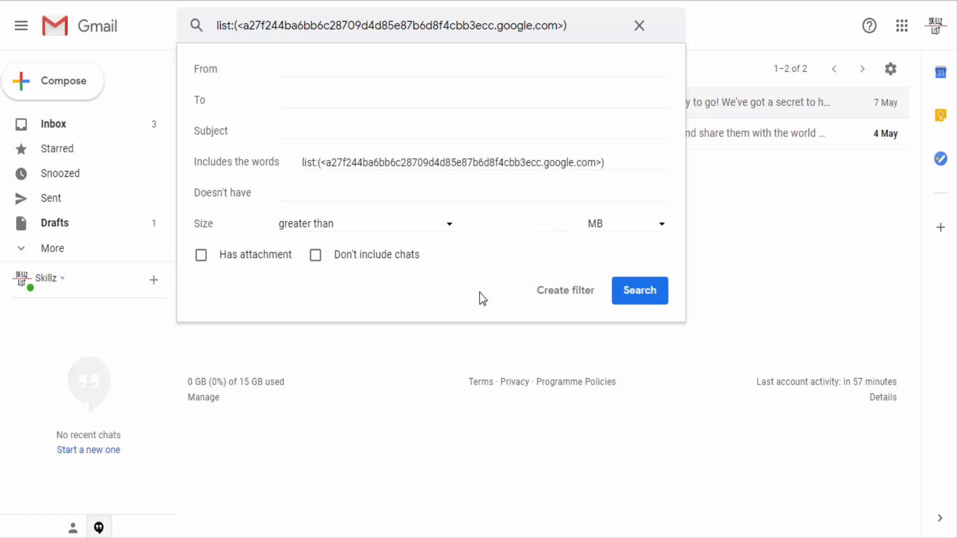
# Clear the filter's included words and paste YouTube's no-reply address as the sender criterion
pyautogui.click(433, 164)
pyautogui.tripleClick(432, 165)
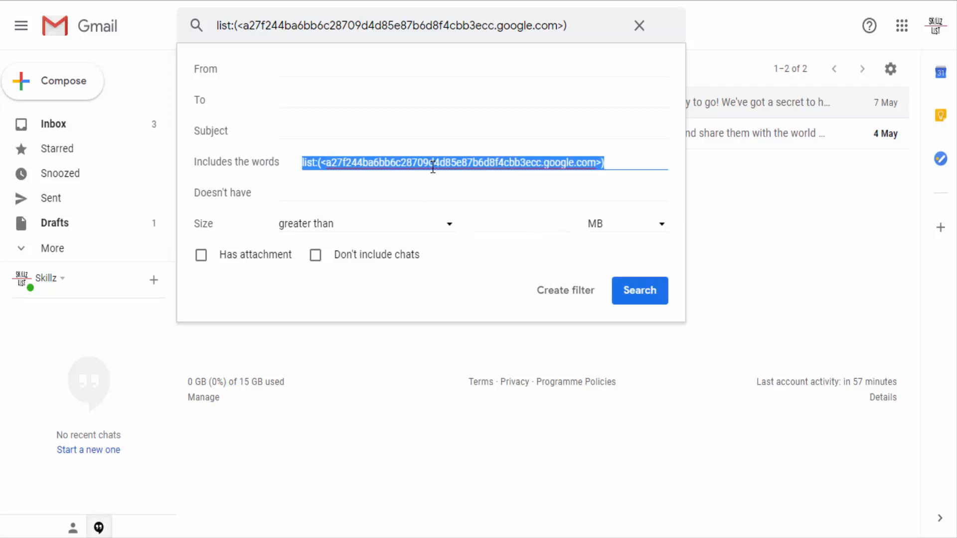
pyautogui.press('BackSpace')
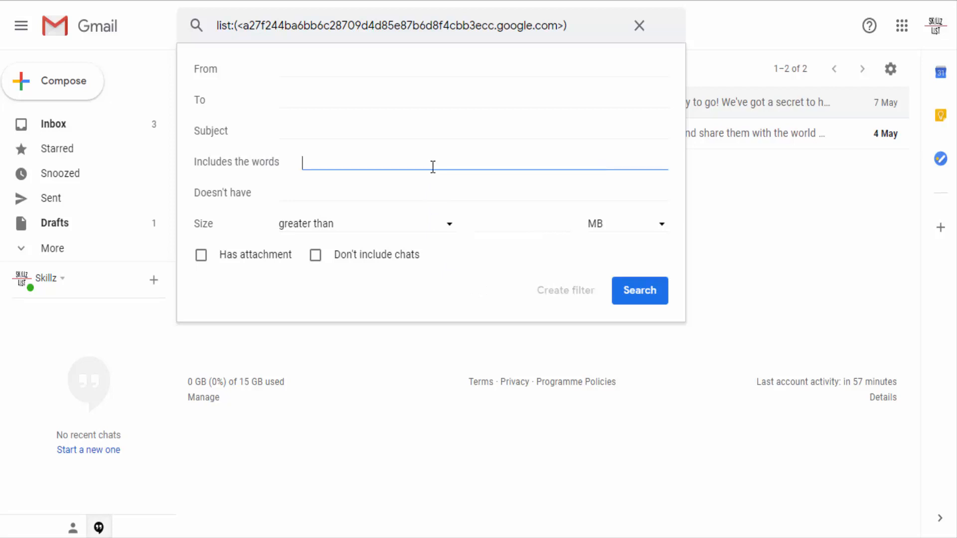
pyautogui.click(363, 68)
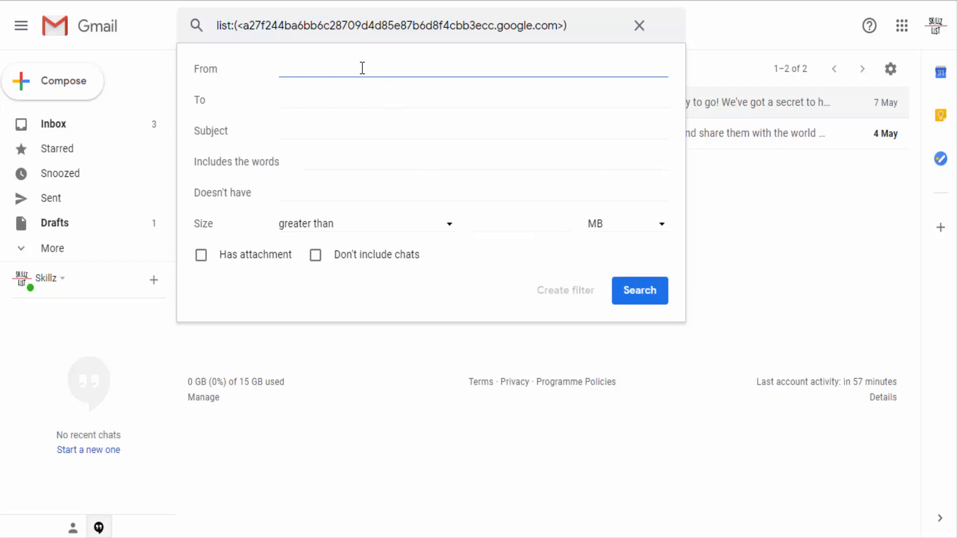
pyautogui.hotkey('ctrl', 'v')
pyautogui.click(374, 97)
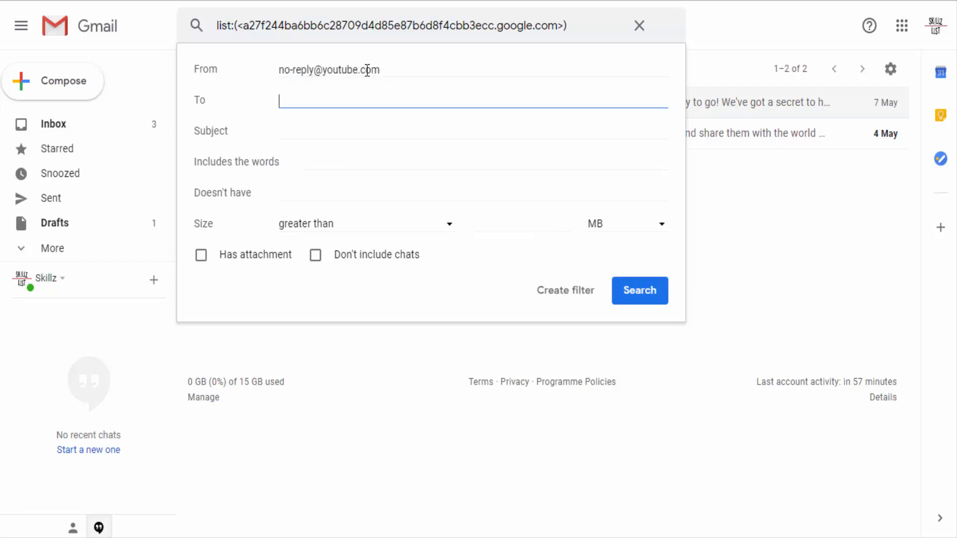
pyautogui.click(348, 128)
pyautogui.click(339, 172)
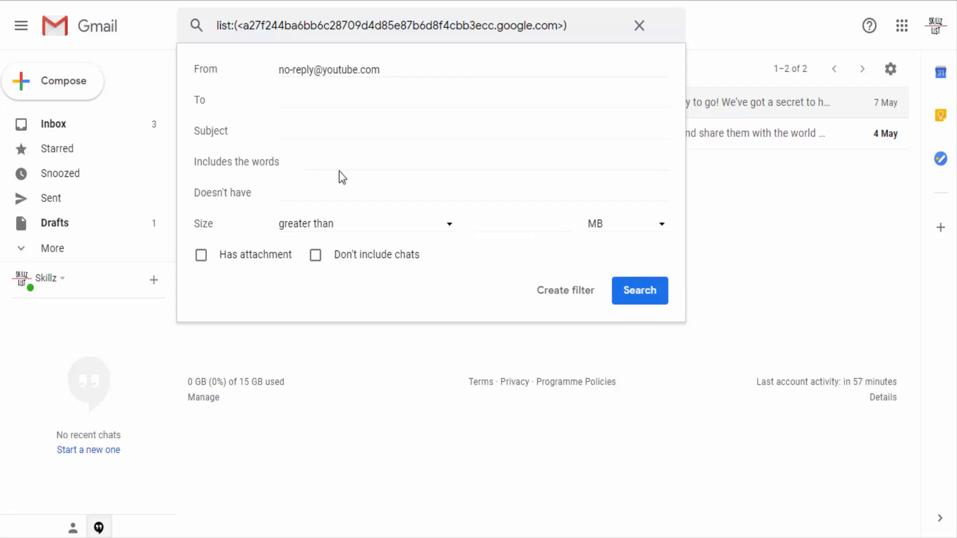
pyautogui.click(337, 166)
pyautogui.click(330, 189)
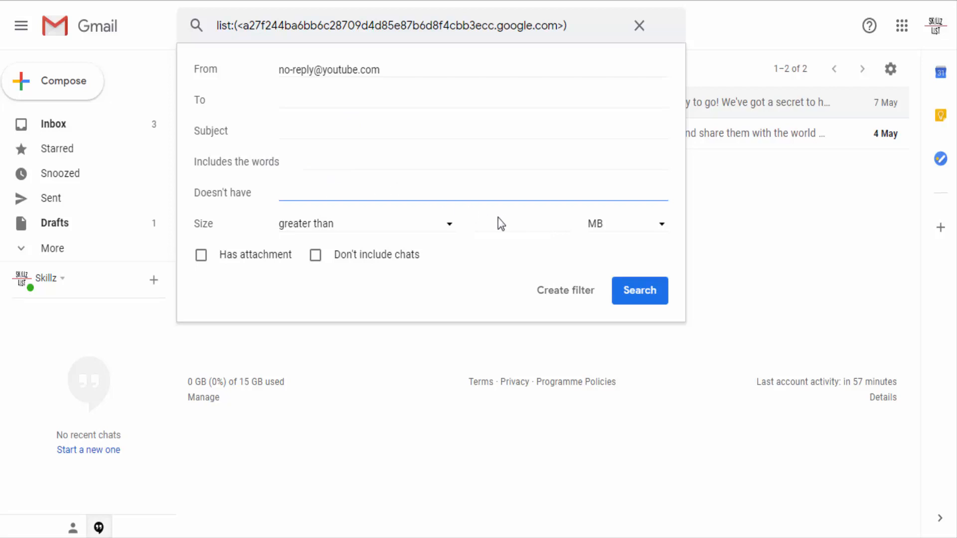
# Create the filter so that it marks messages as read, applies the YouTube label, and also covers the matching conversations
pyautogui.click(562, 298)
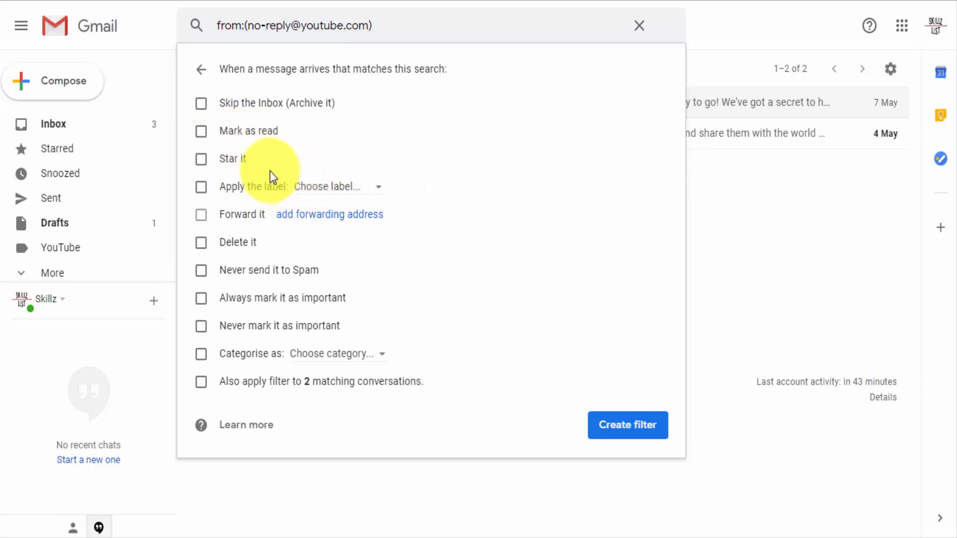
pyautogui.click(327, 188)
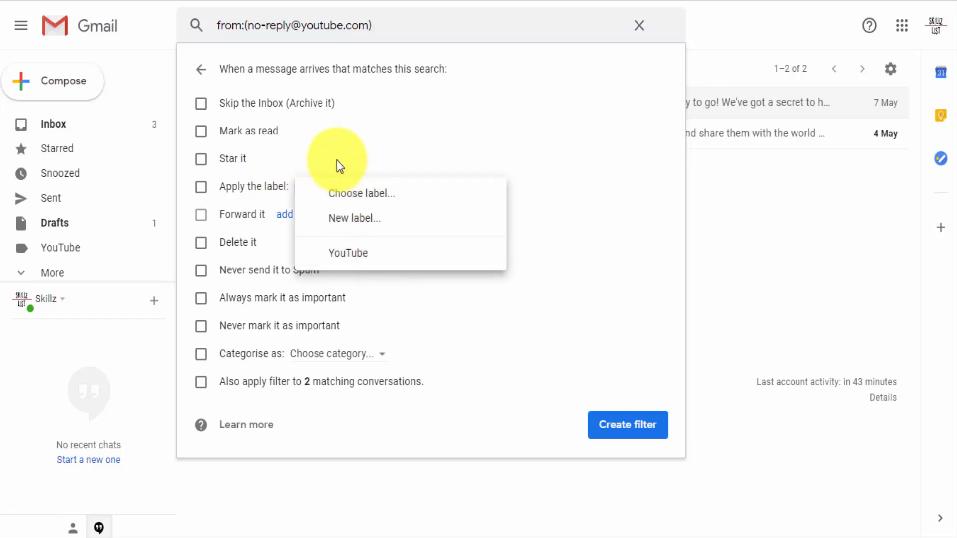
pyautogui.click(353, 254)
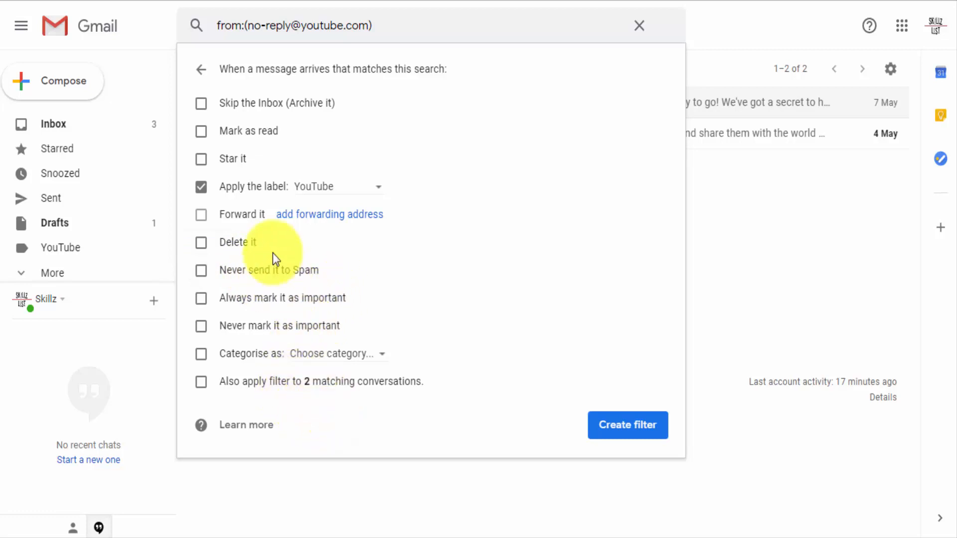
pyautogui.click(199, 133)
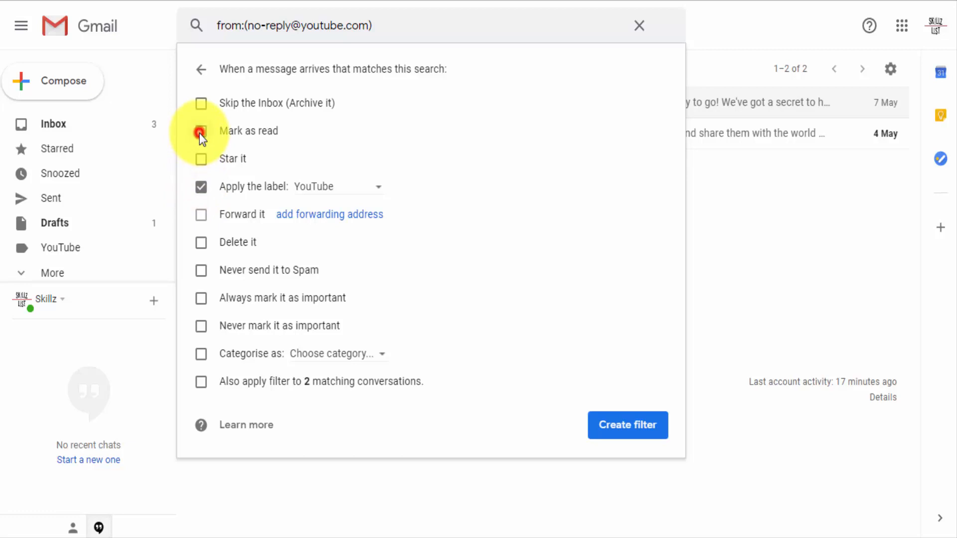
pyautogui.click(202, 382)
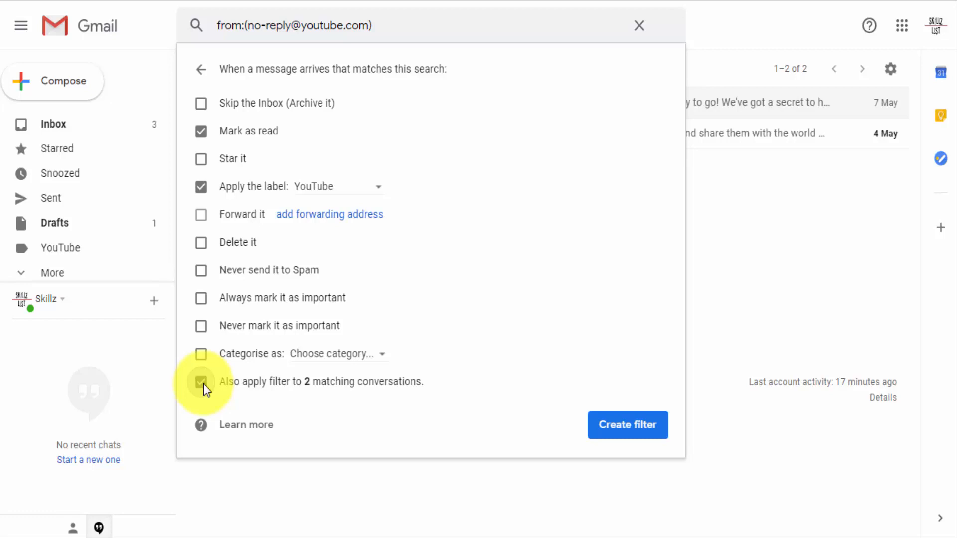
pyautogui.click(633, 426)
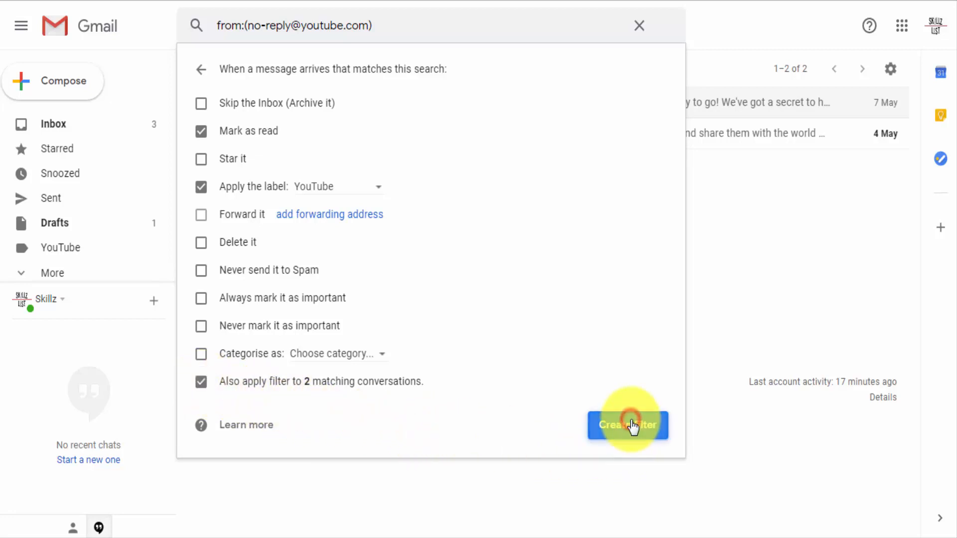